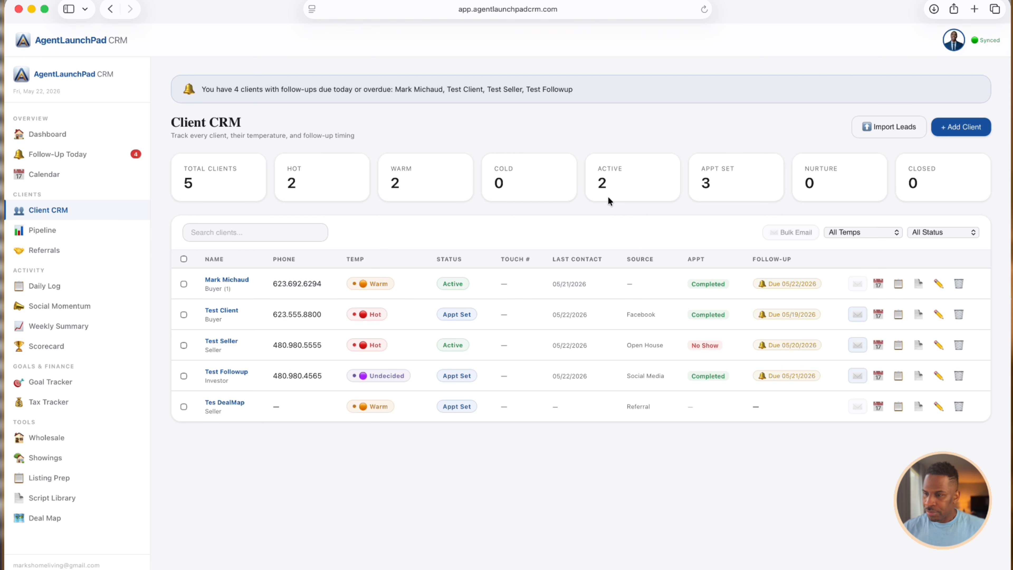
Open the + Add Client form from the Client CRM list
click(957, 136)
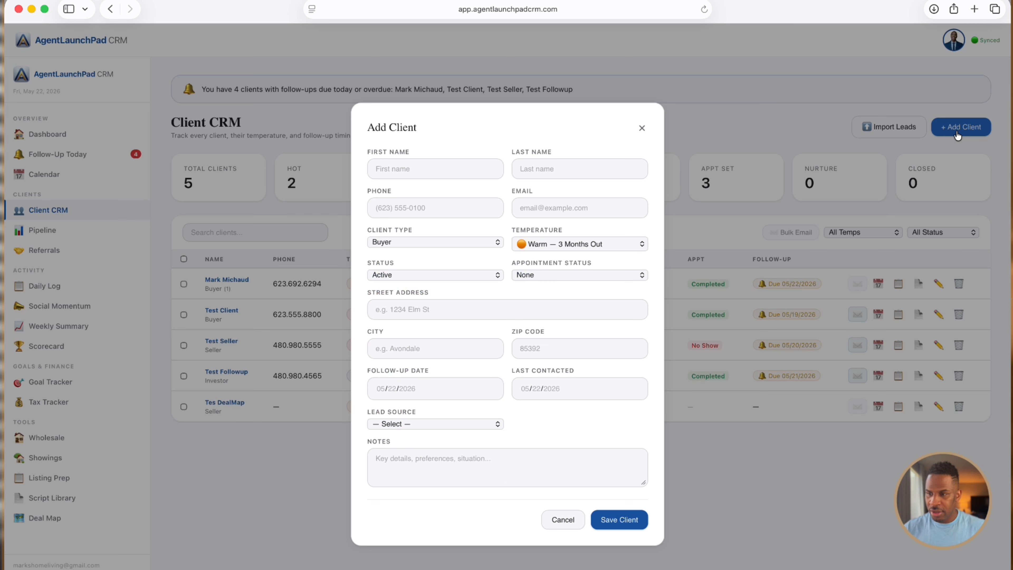
Enter the new client's first and last name
click(425, 171)
text(Test)
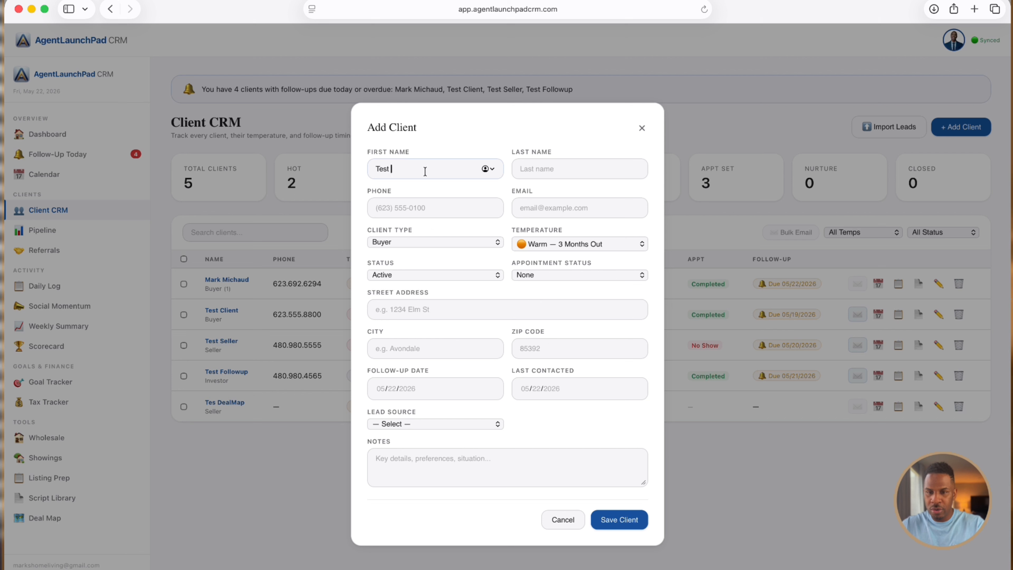
key(Tab)
text(Live)
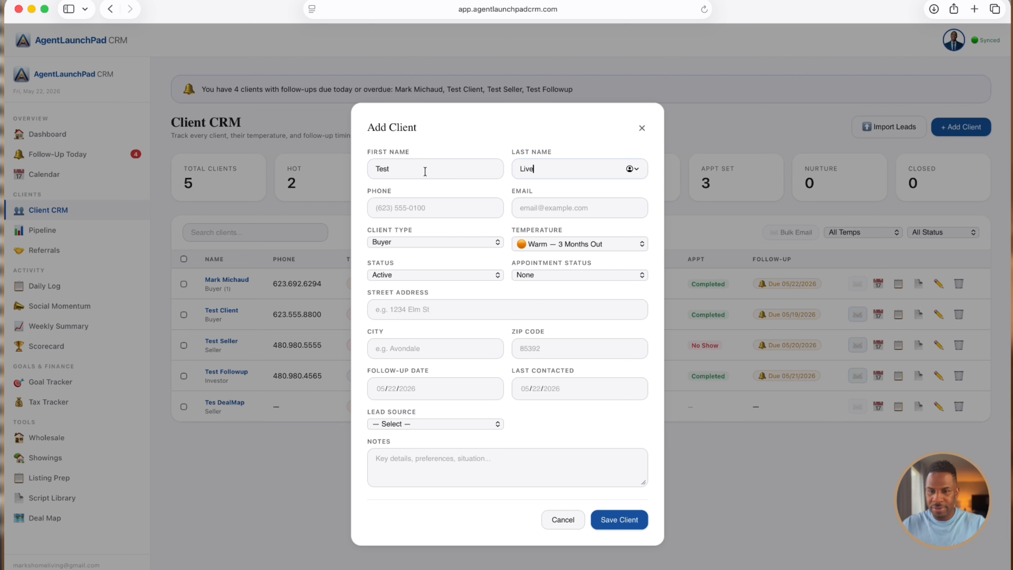
Fill in the client's phone number and e-mail address
click(393, 215)
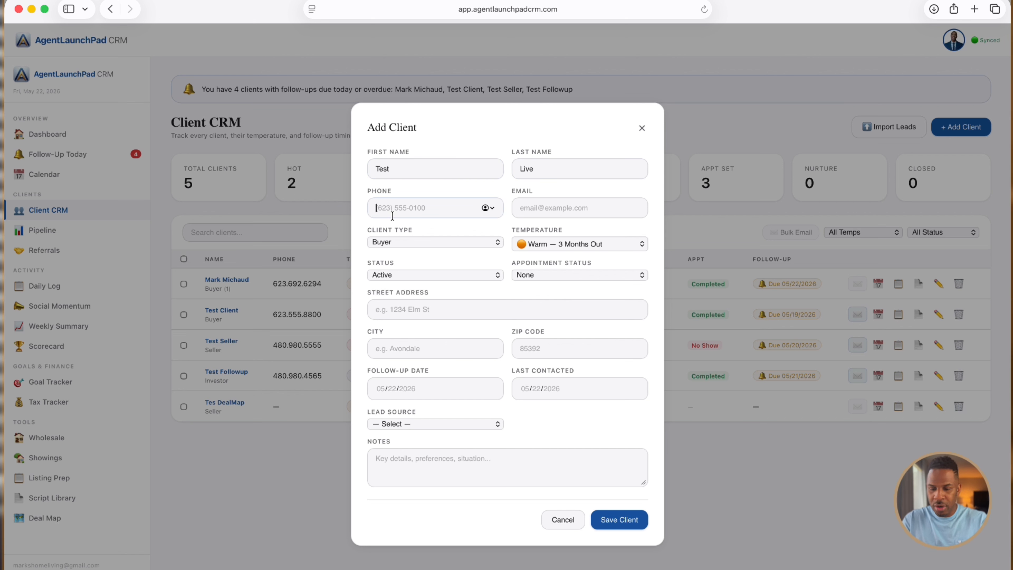
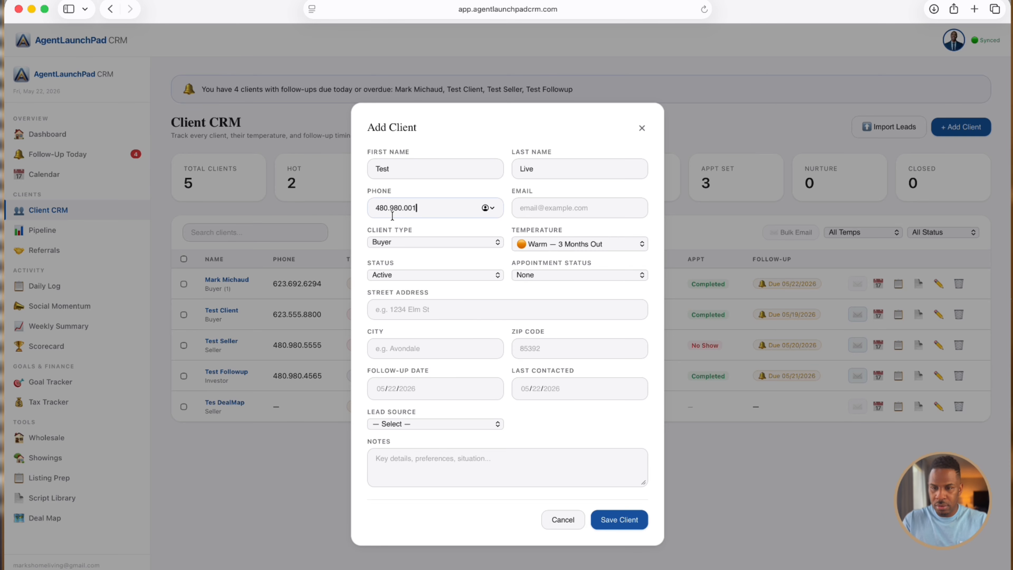
click(542, 210)
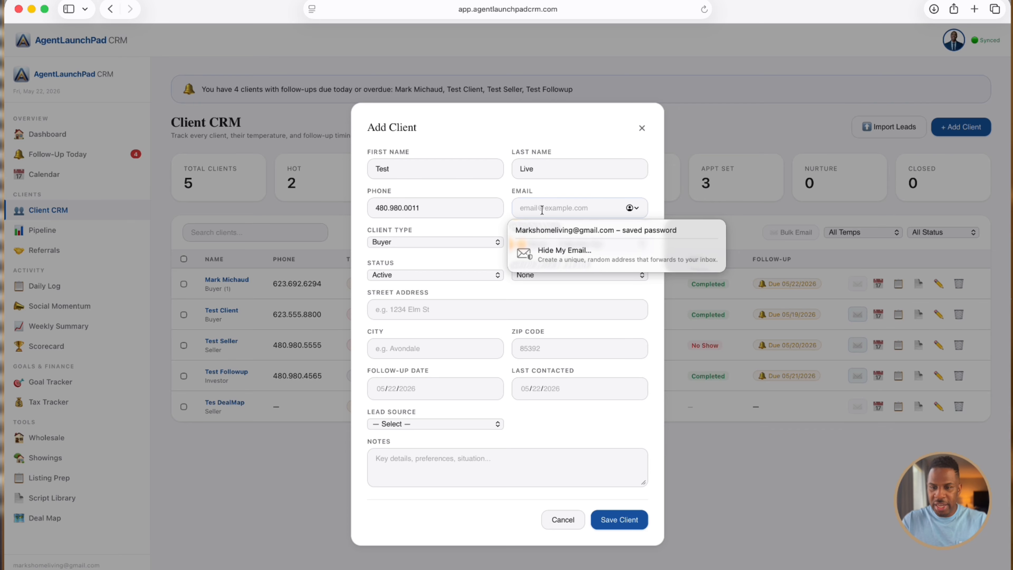
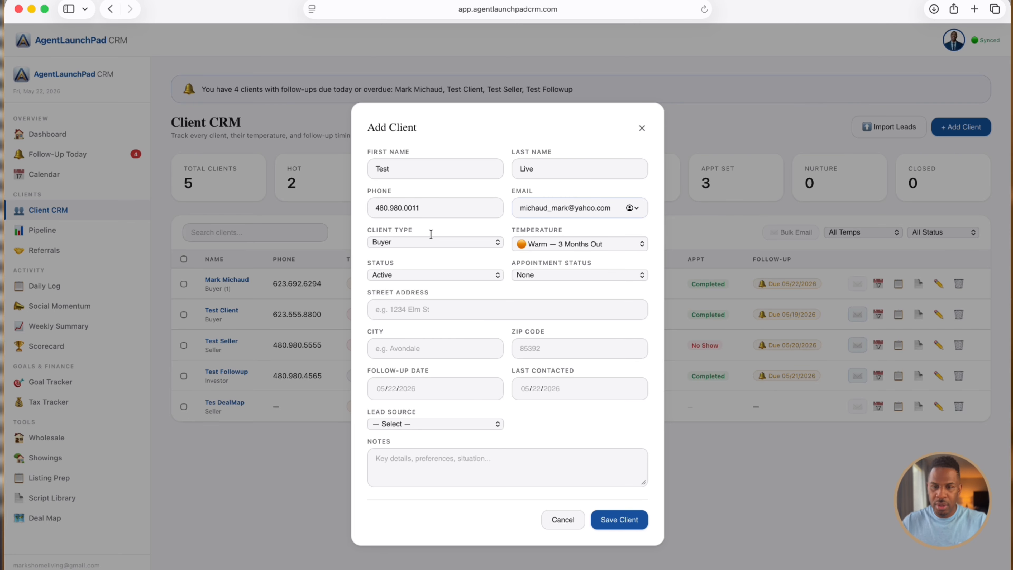
Set client type Buyer/Seller, temperature Hot — Ready Now, status Active, appointment Scheduled
click(455, 243)
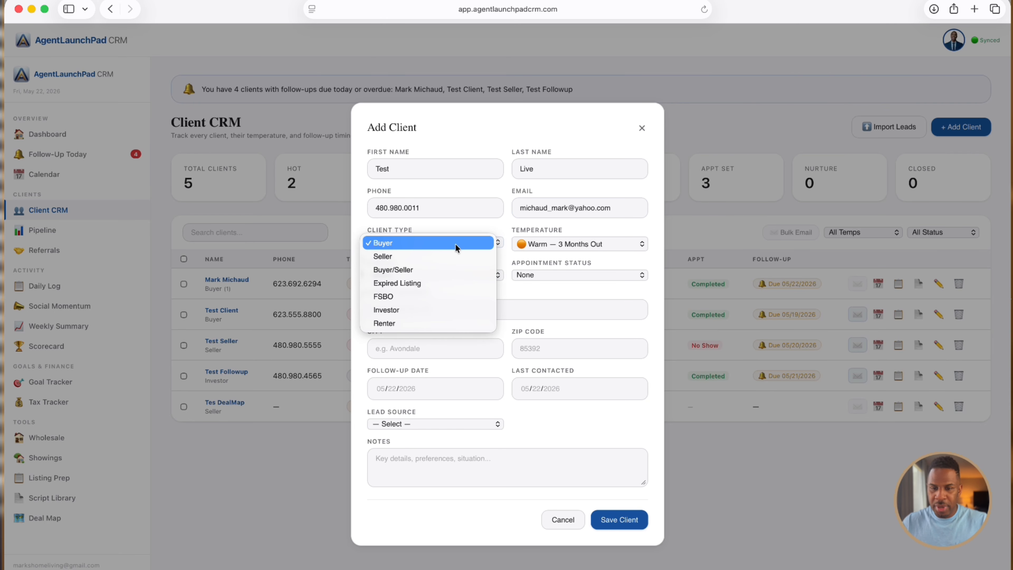
click(447, 268)
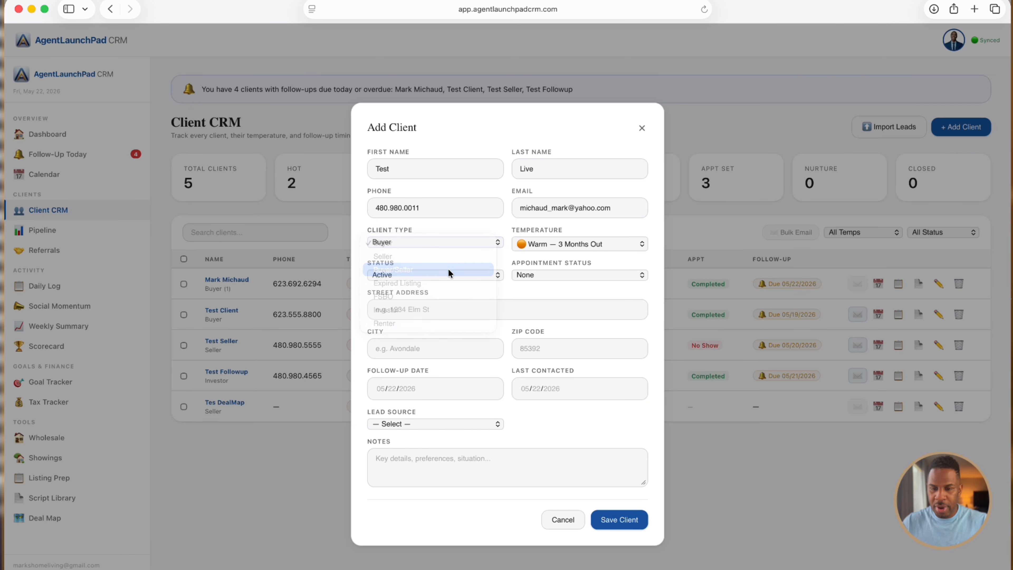
click(558, 247)
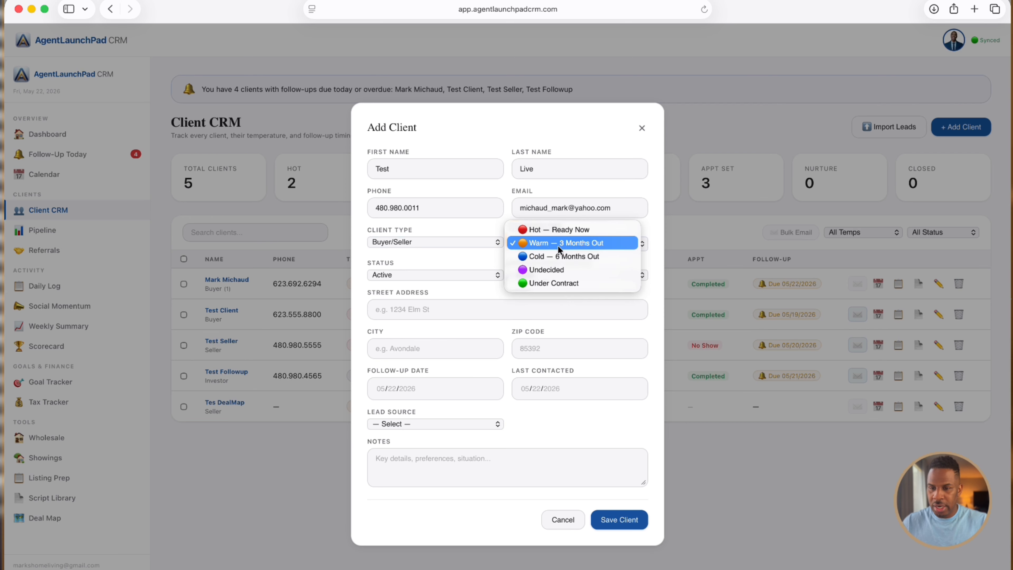
click(563, 229)
click(488, 275)
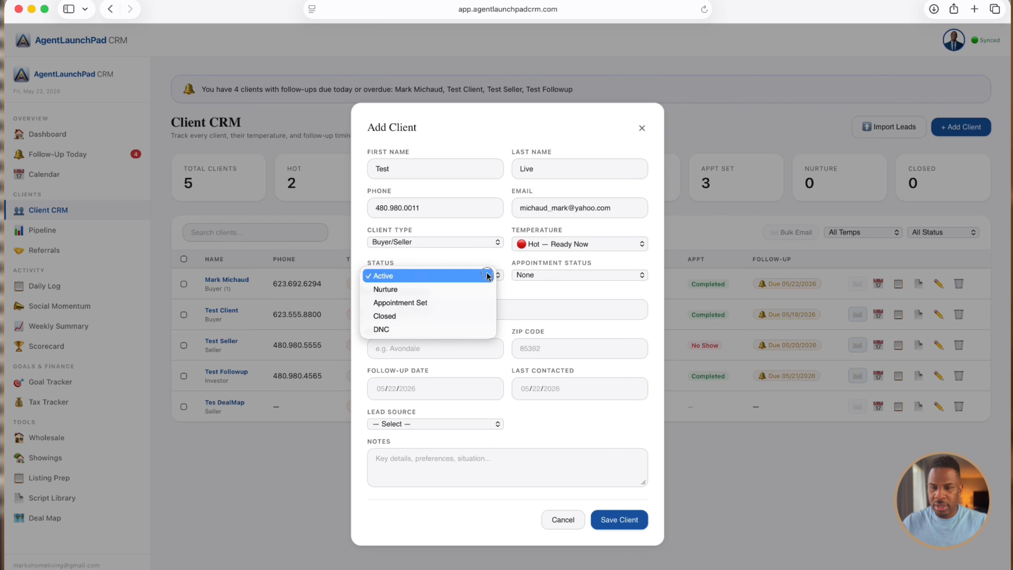
click(458, 278)
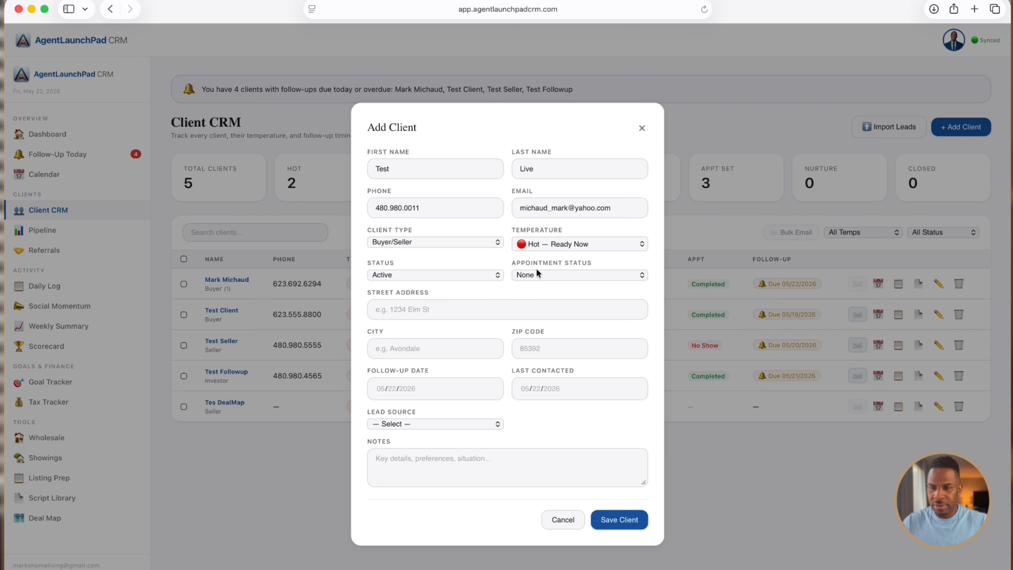
click(553, 275)
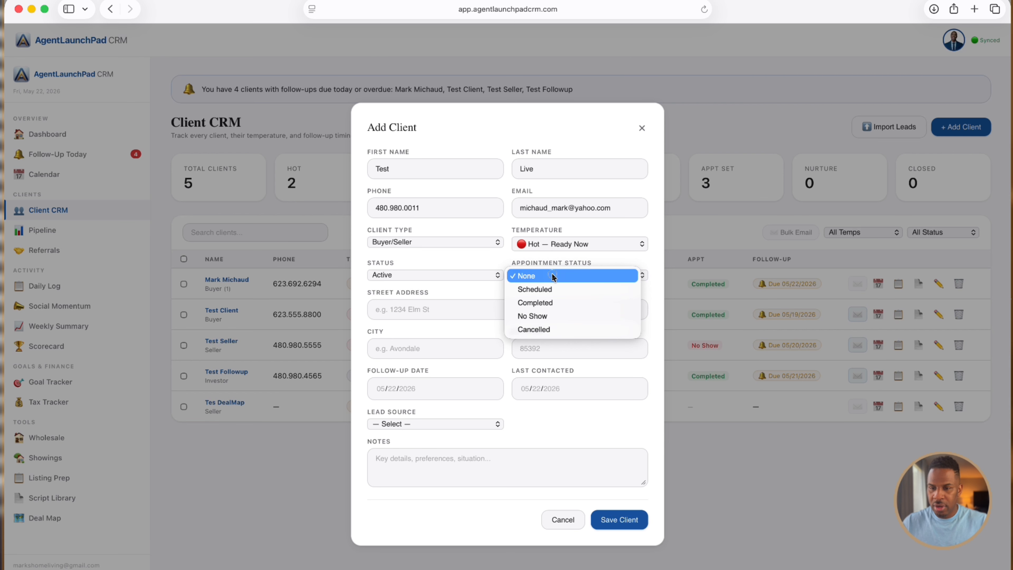
click(555, 289)
Set the lead source to Referral and save the new client
click(476, 312)
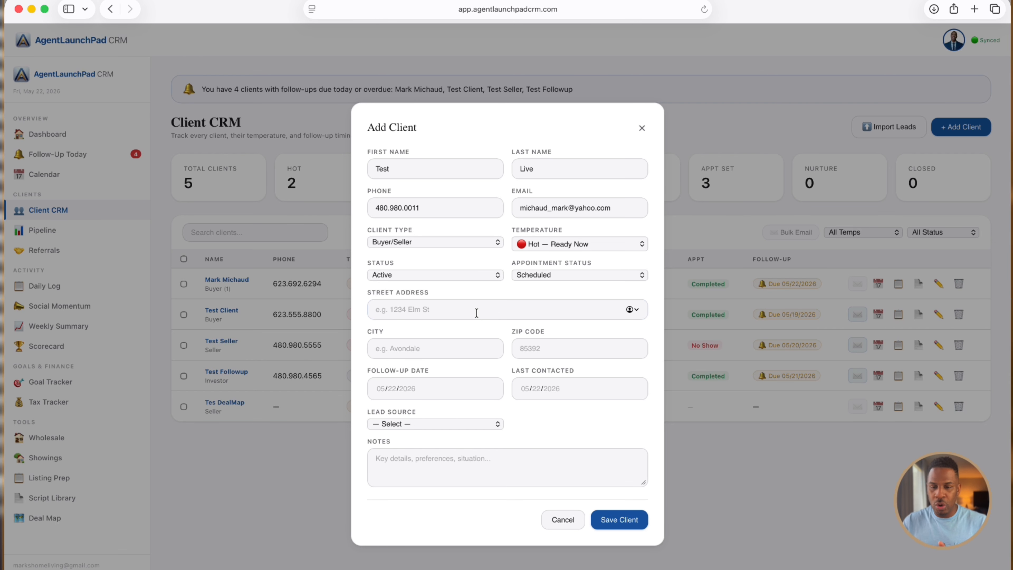
click(437, 423)
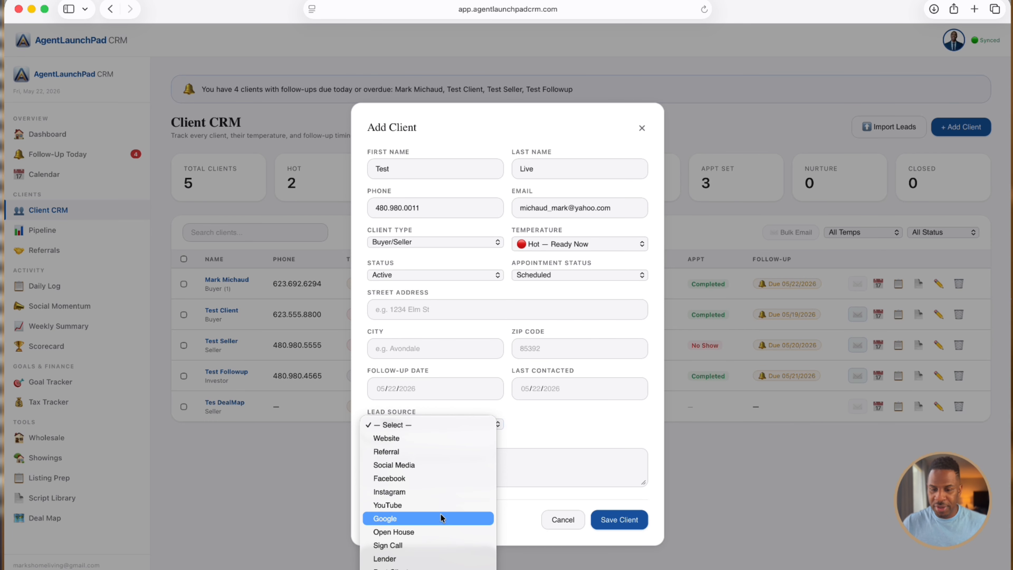
click(443, 452)
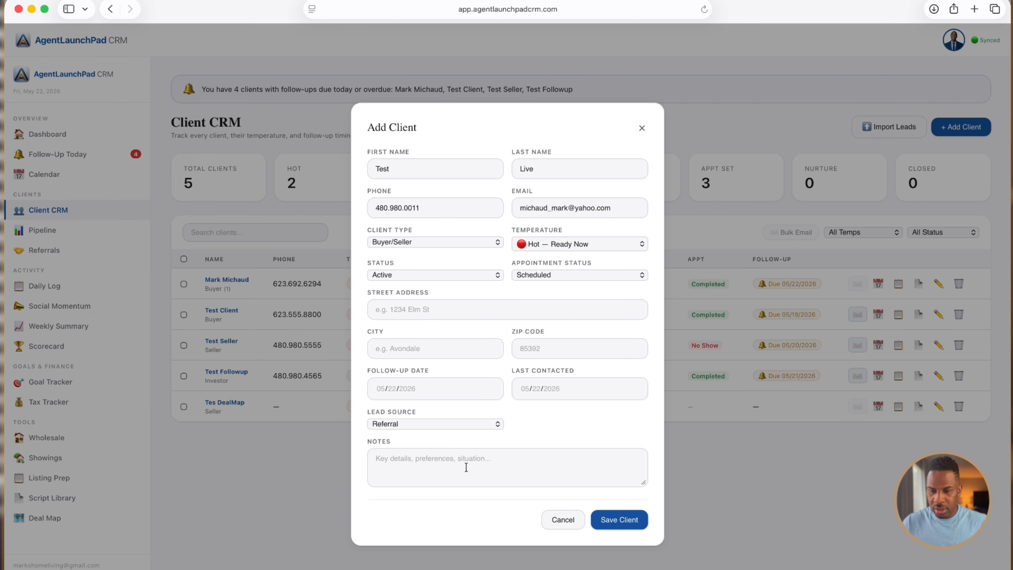
click(467, 467)
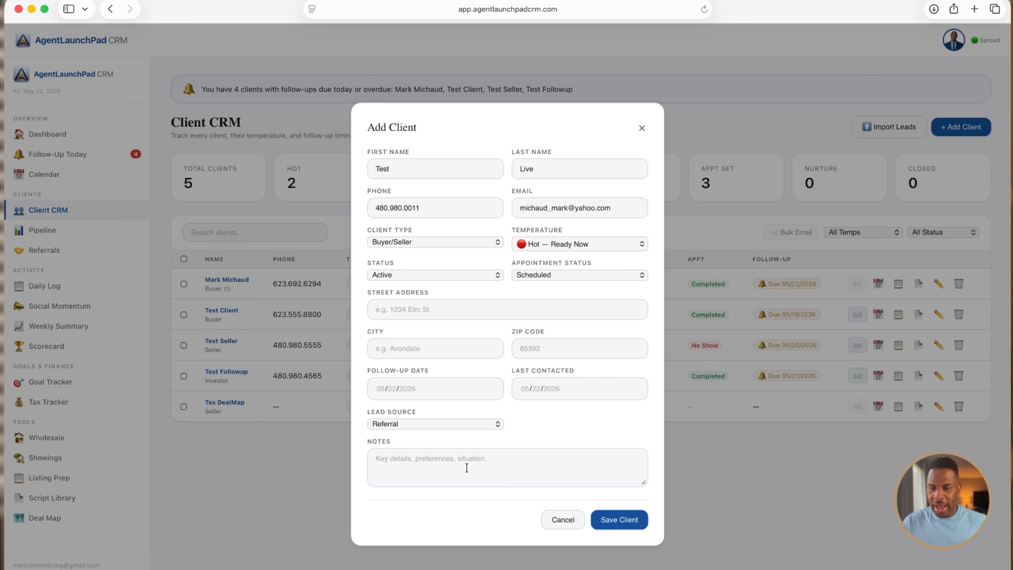
click(613, 523)
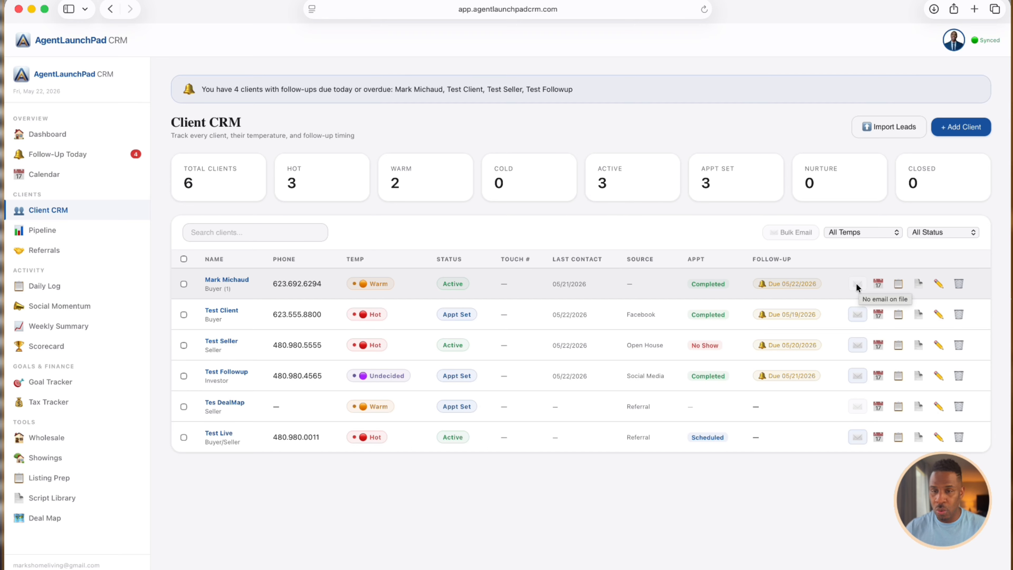
click(879, 288)
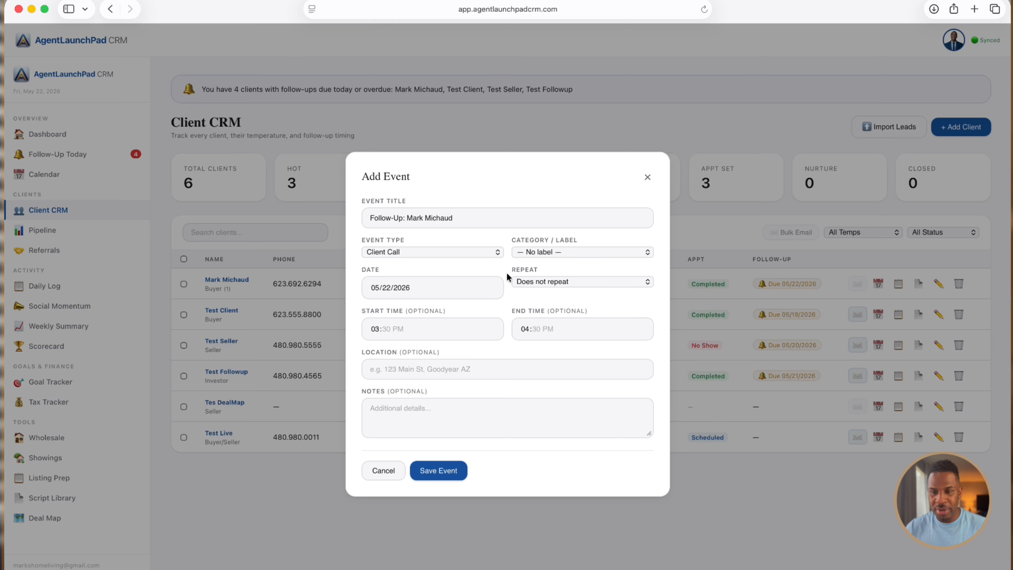
click(648, 179)
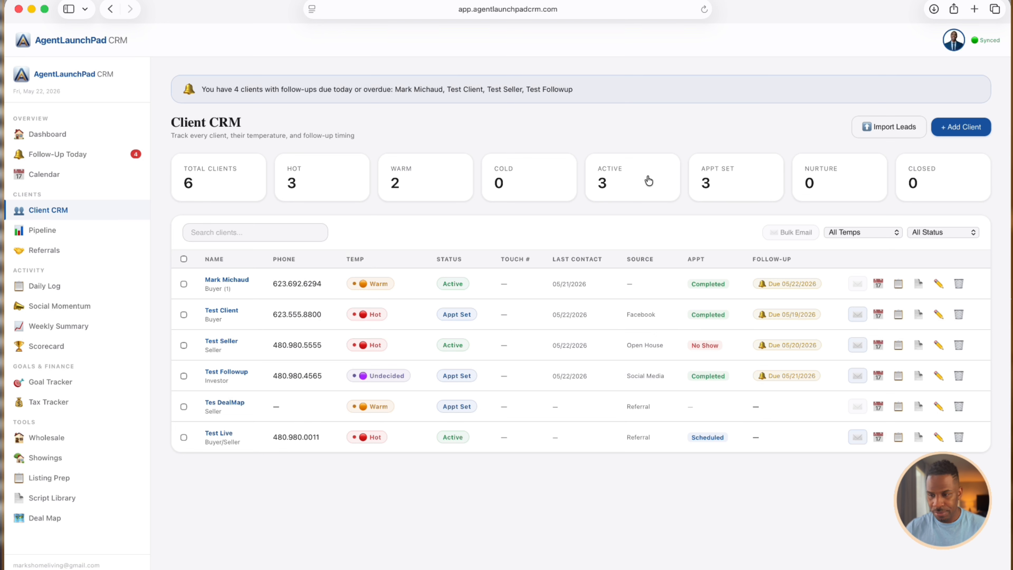
In the client's Activity Log, load fsbo_cold_call_script as the quick script and view it full screen
click(898, 284)
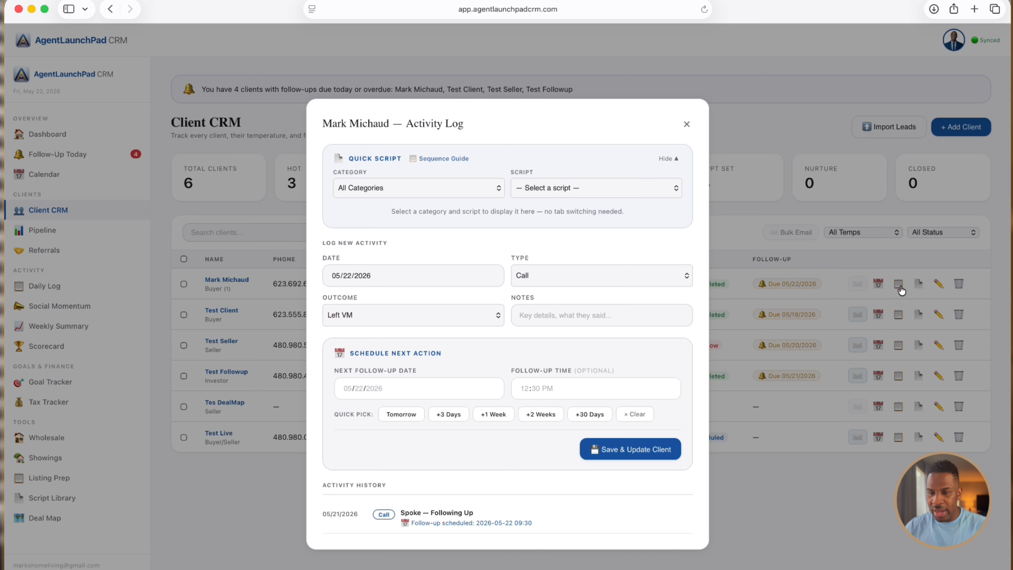
click(432, 188)
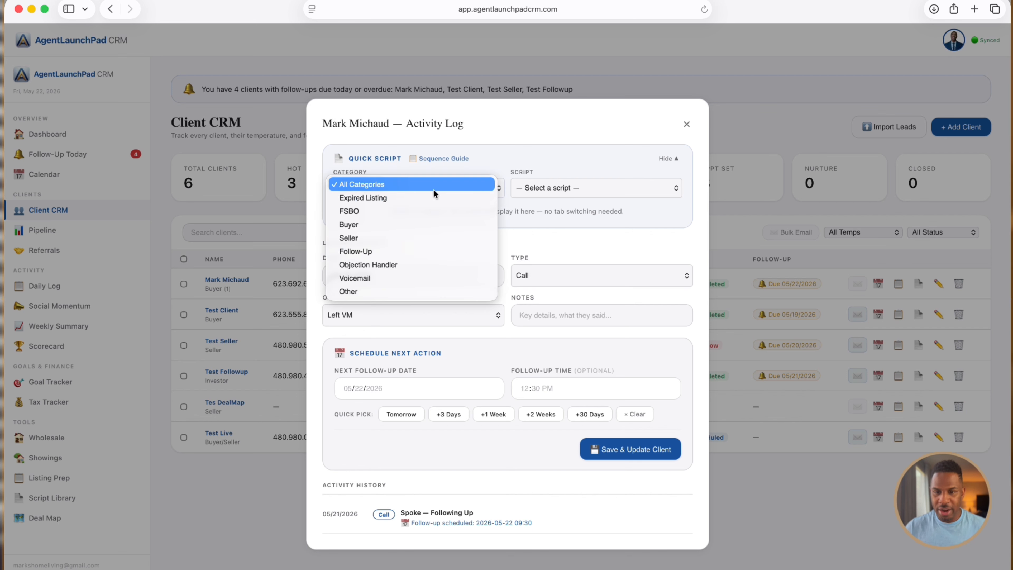
click(492, 157)
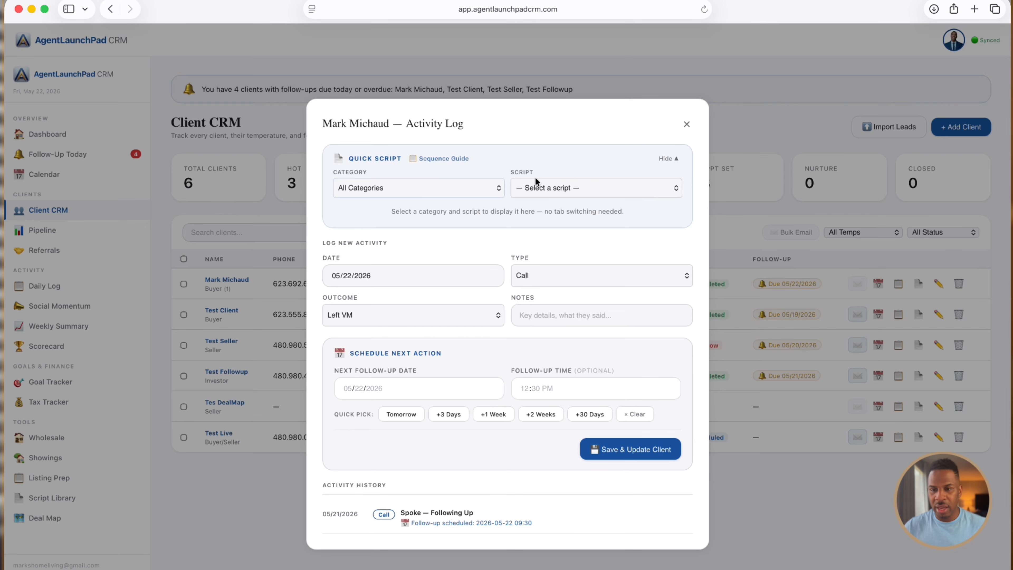
click(579, 193)
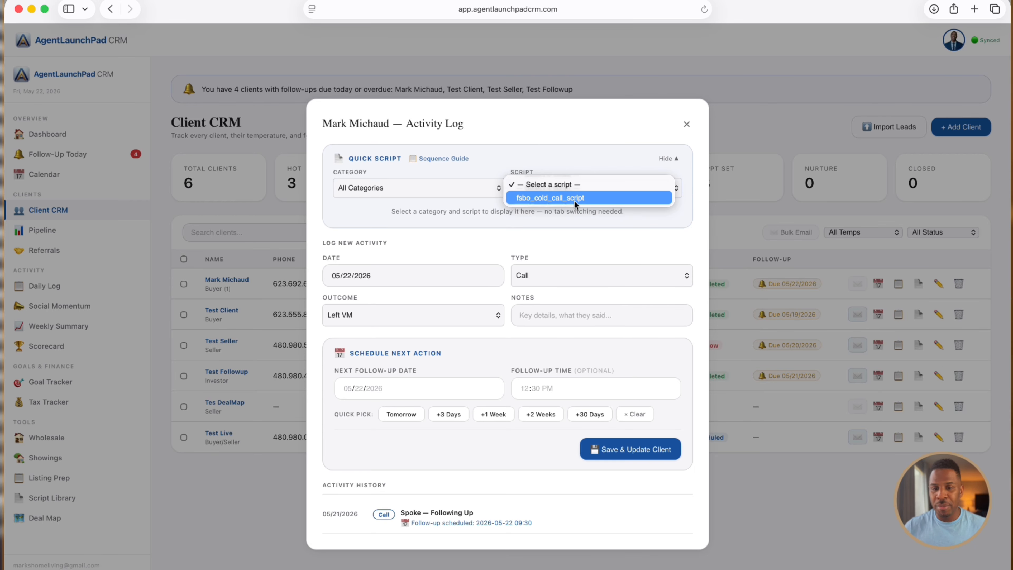
click(573, 198)
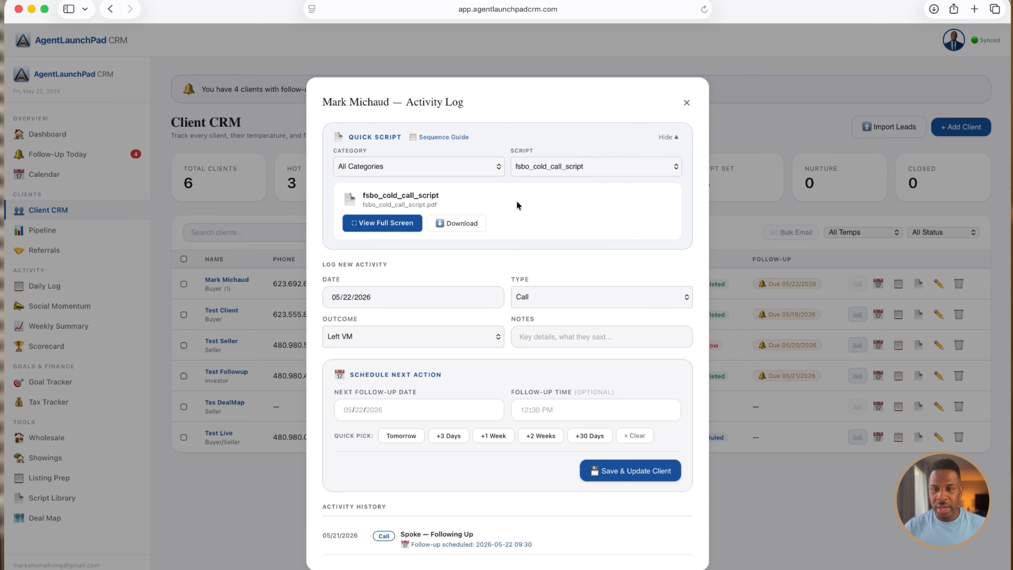
click(401, 224)
Scroll through the full-screen fsbo_cold_call_script, then close it to return to the Activity Log
scroll(418, 279, down, 10)
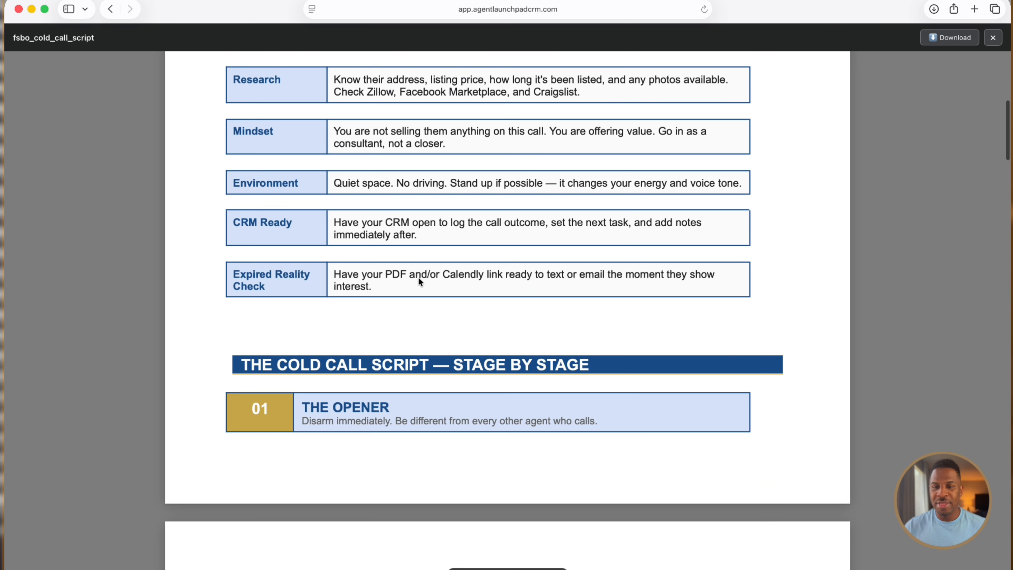
scroll(418, 277, up, 5)
scroll(419, 277, down, 15)
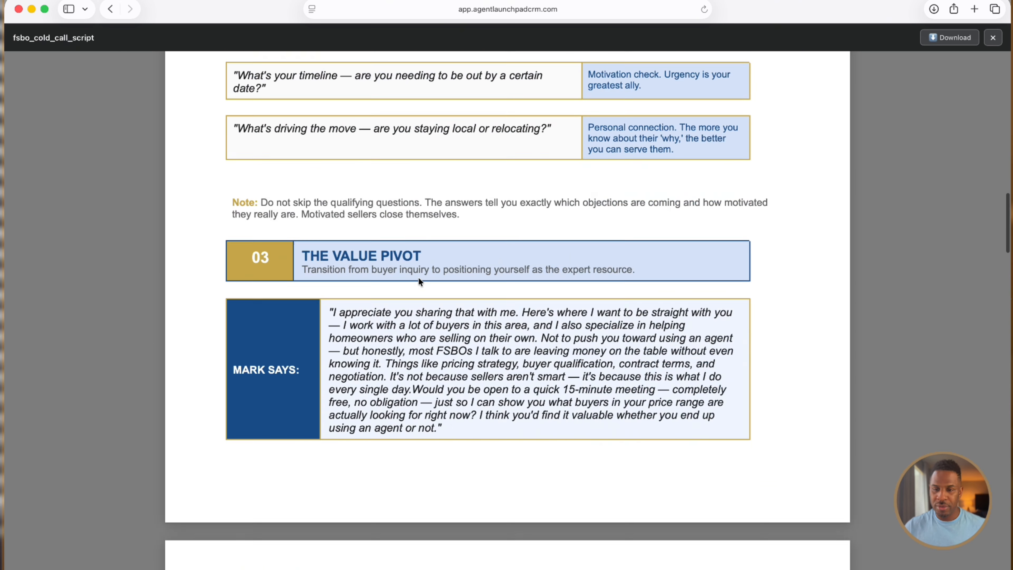
scroll(418, 281, down, 15)
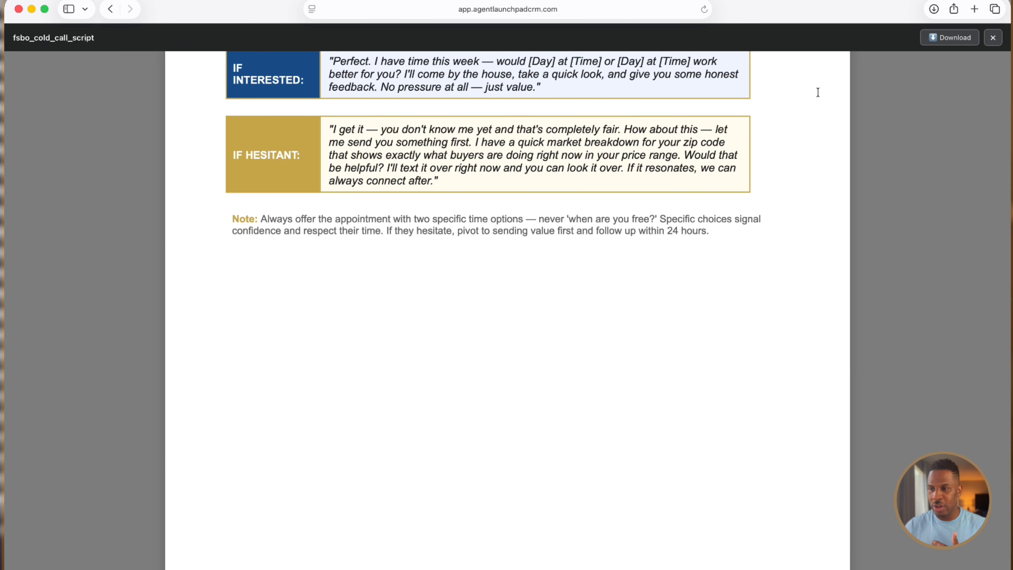
click(992, 38)
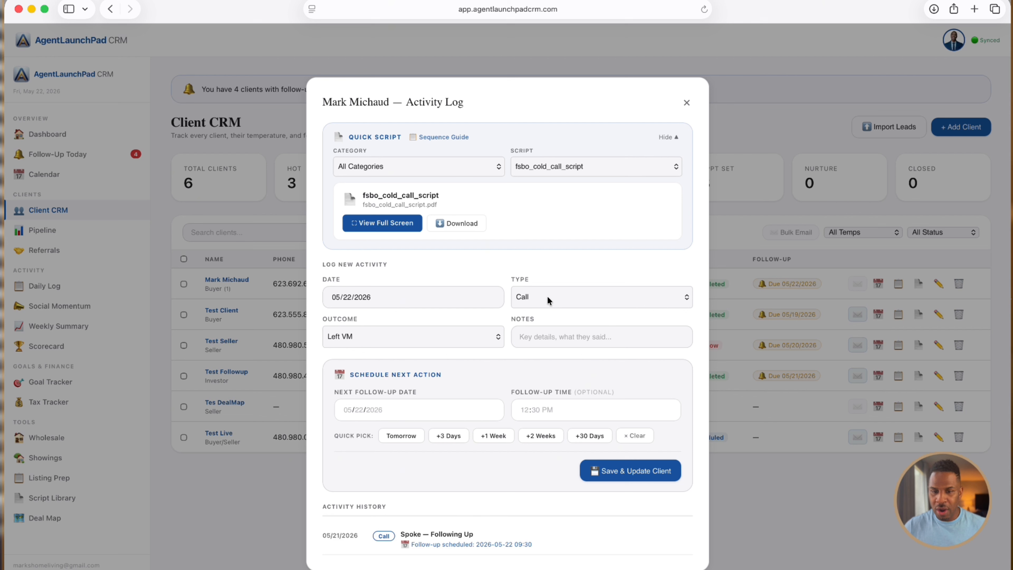
Close the client's Activity Log, reopen it, then close it again without logging anything
click(686, 105)
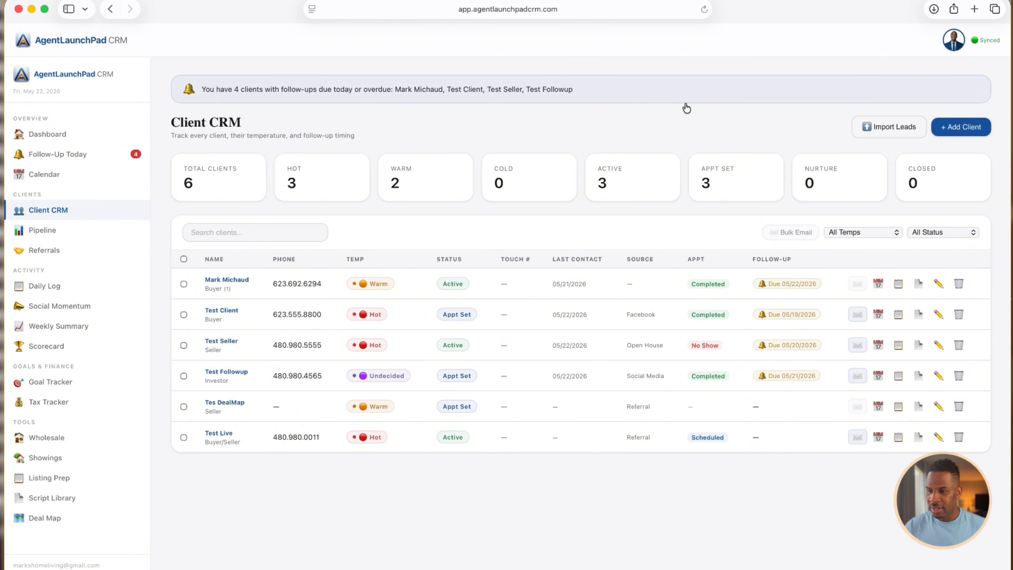
click(918, 284)
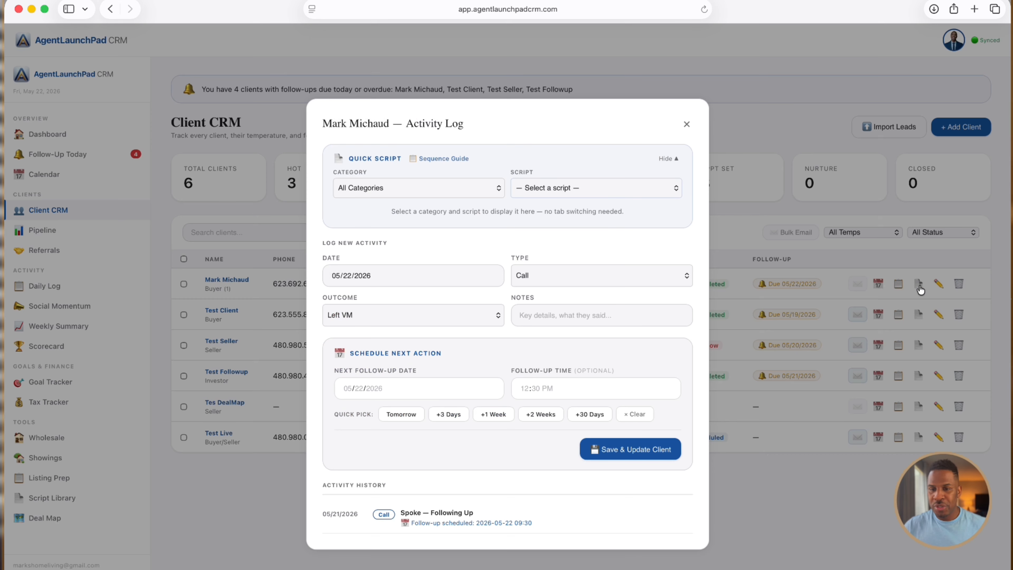
click(686, 125)
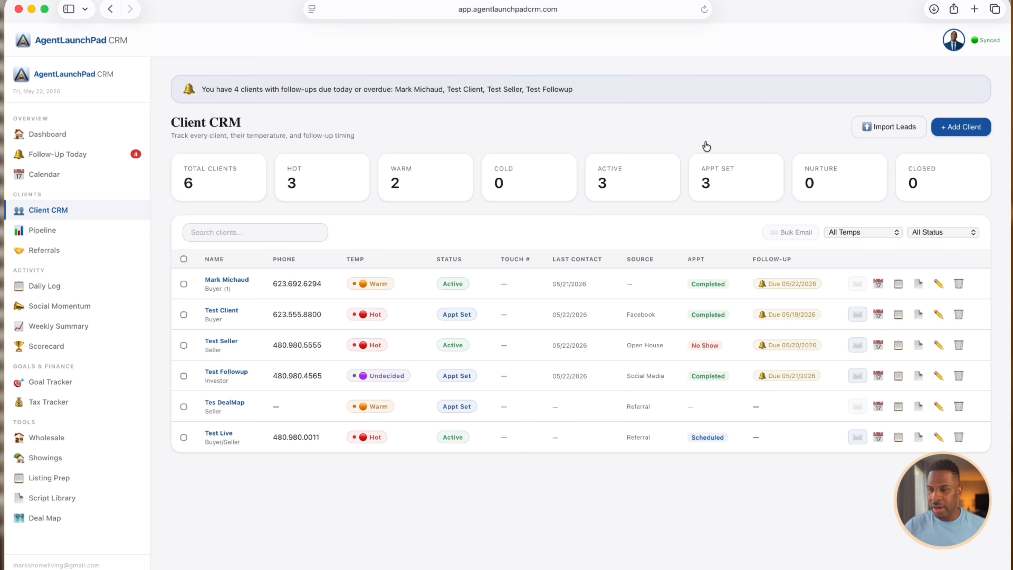
click(939, 286)
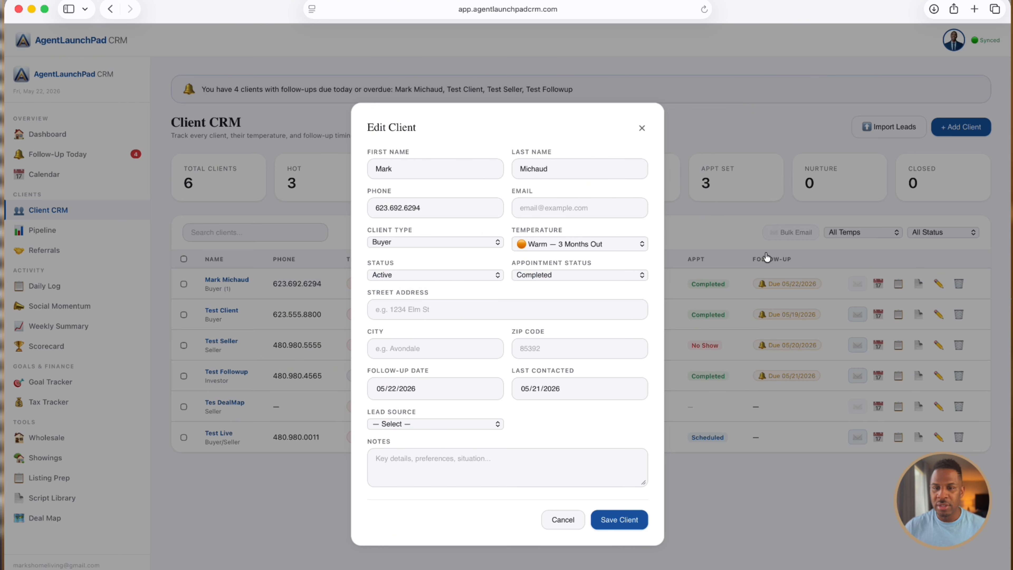
click(641, 129)
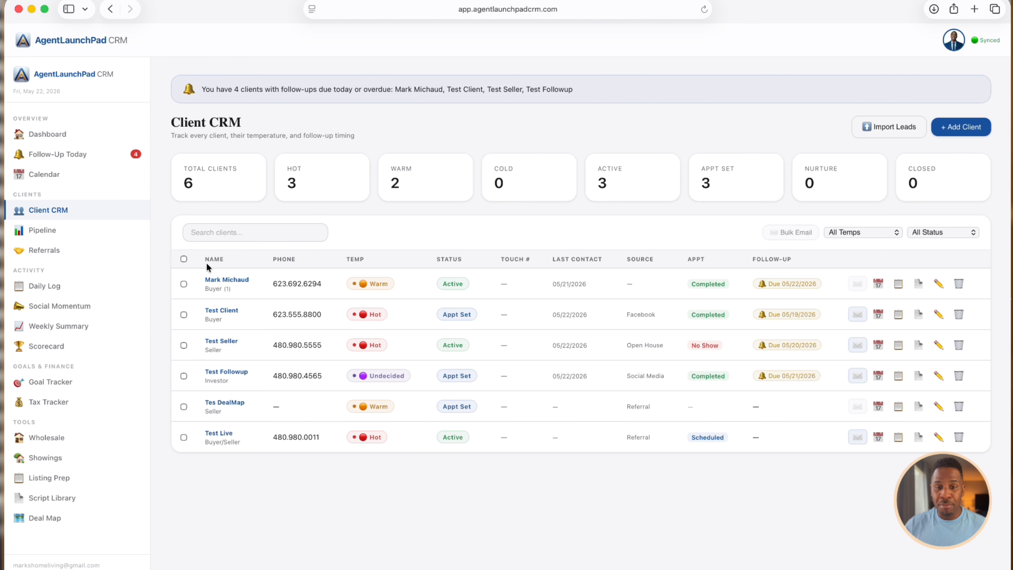
click(184, 260)
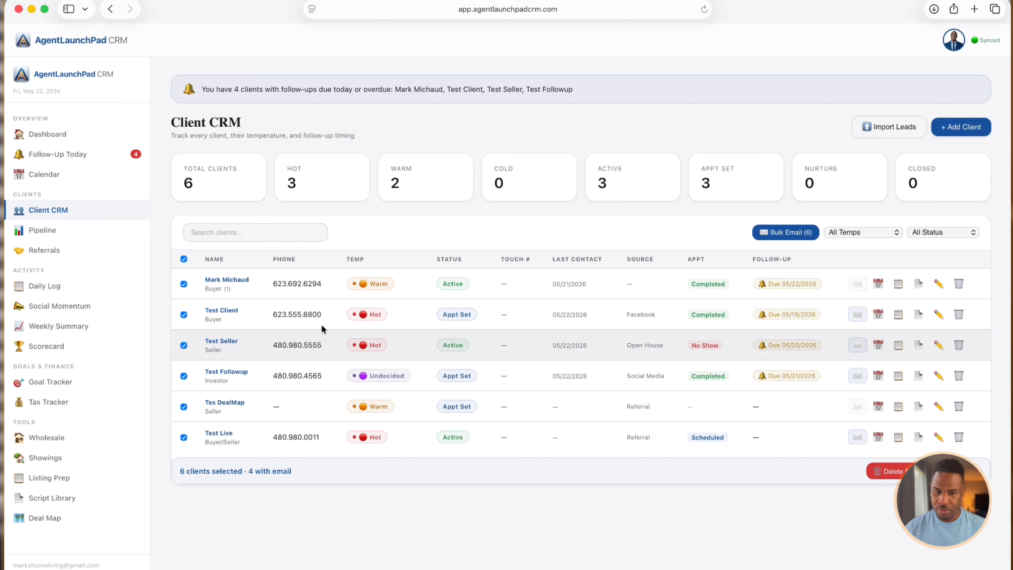
click(183, 259)
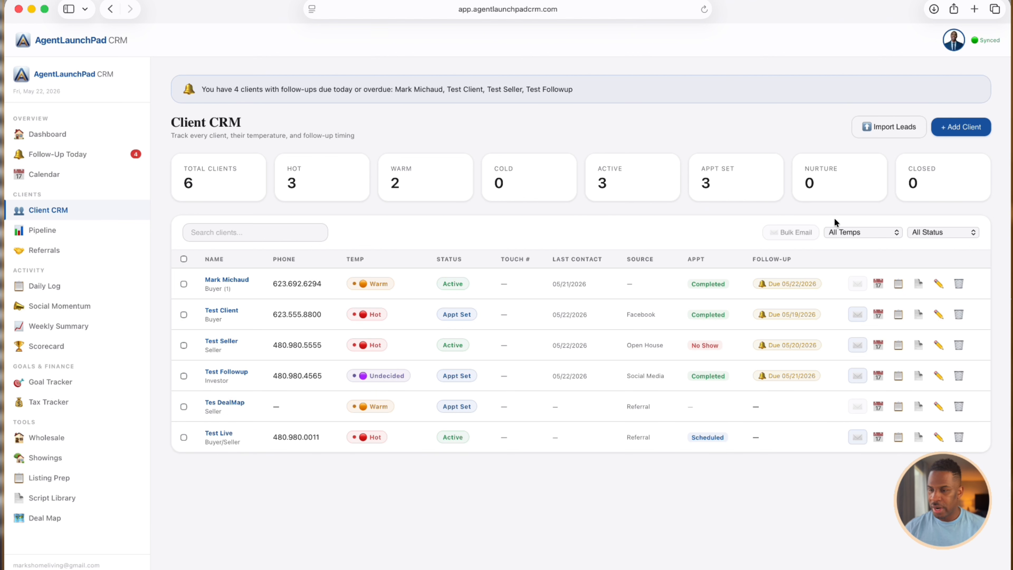
click(935, 233)
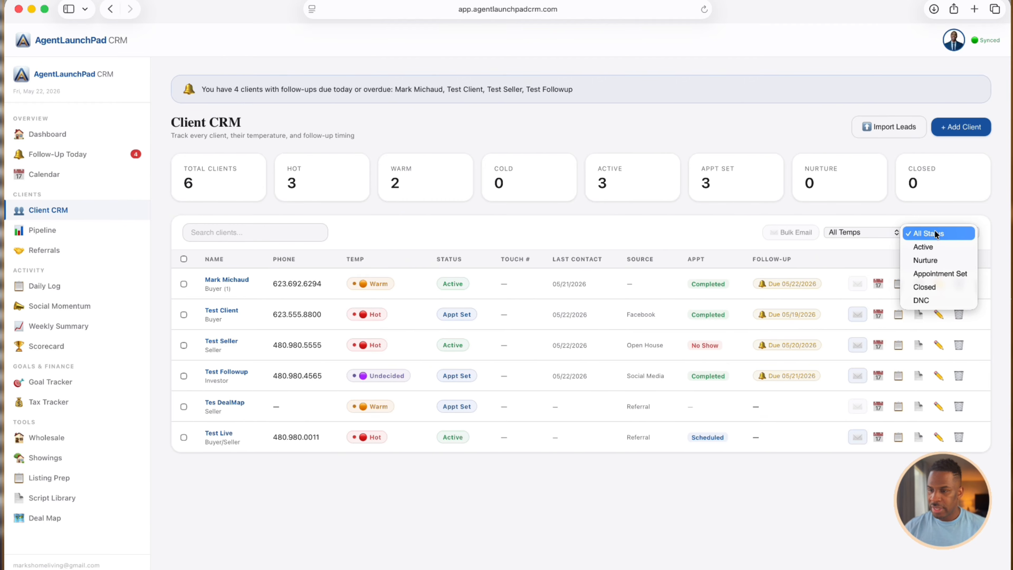
click(934, 247)
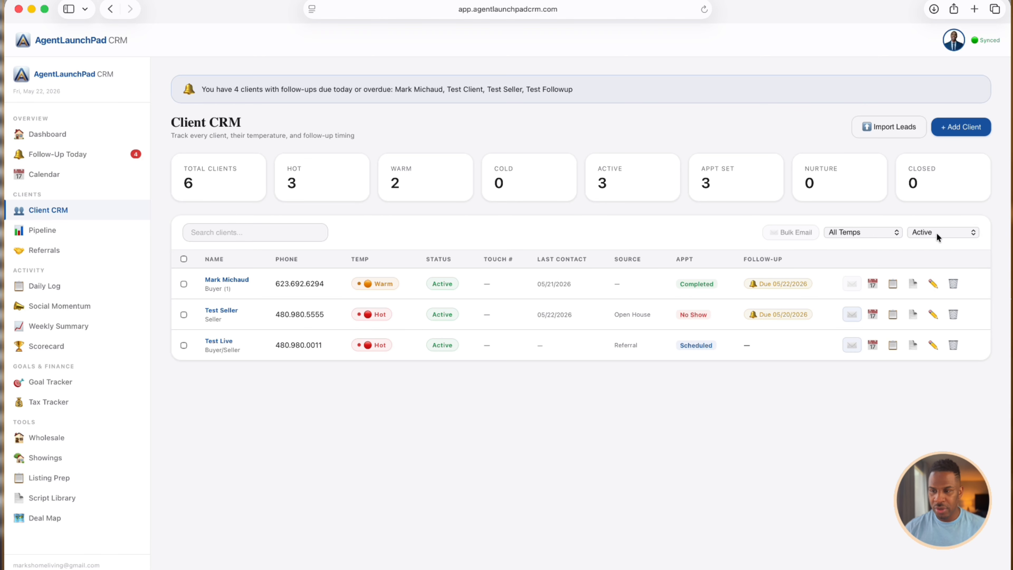
click(937, 235)
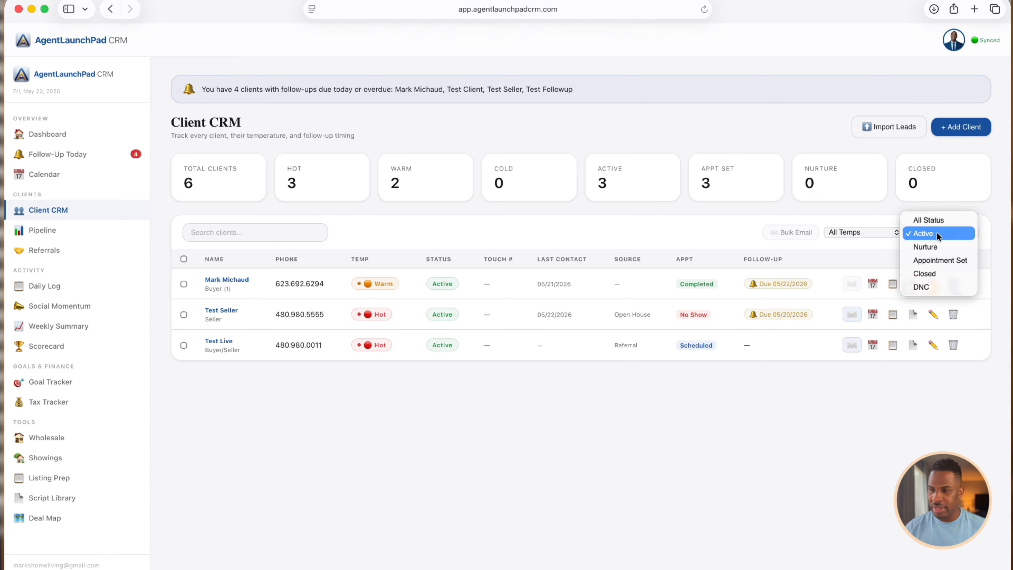
click(937, 246)
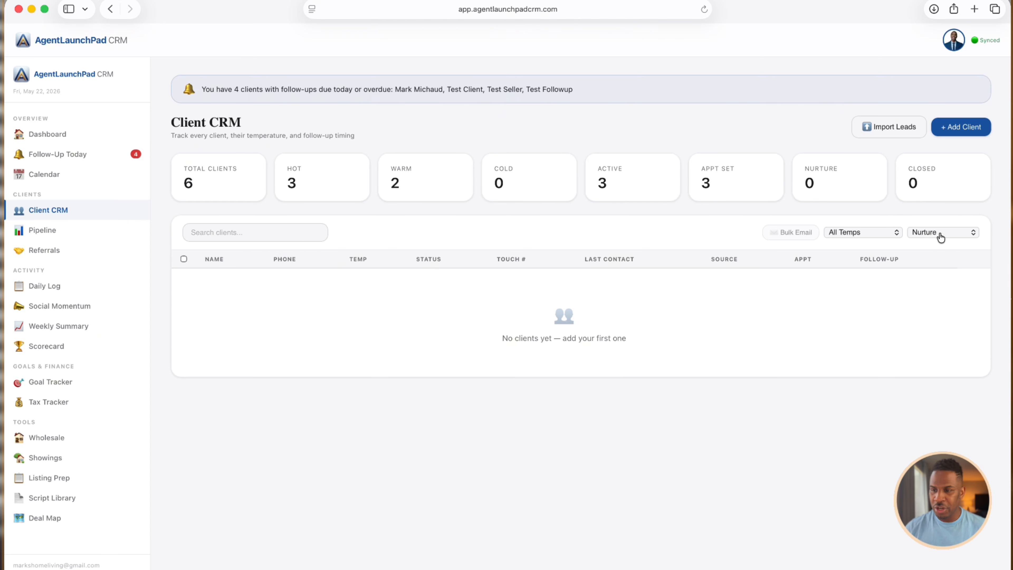
click(941, 237)
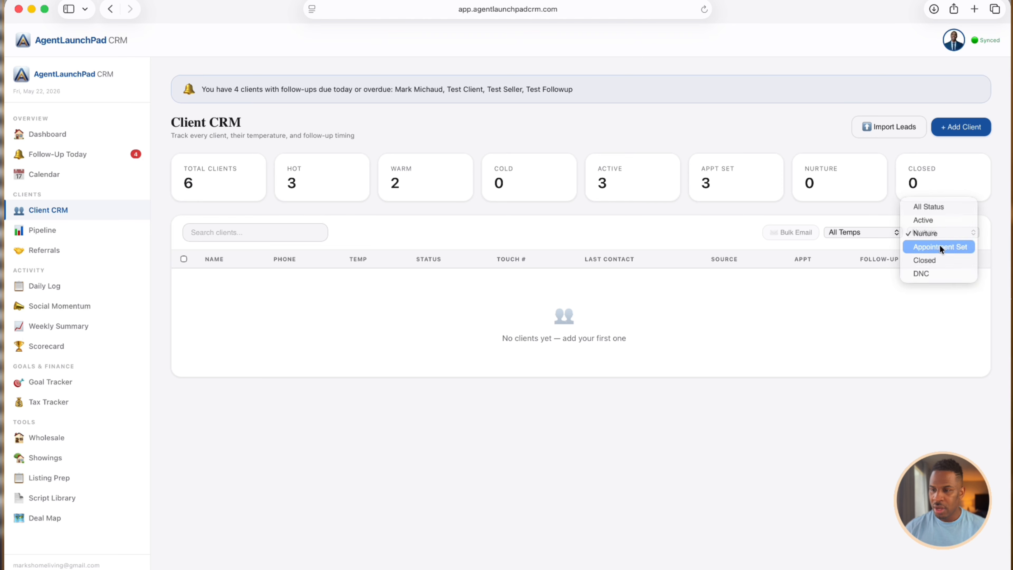
click(939, 244)
click(941, 237)
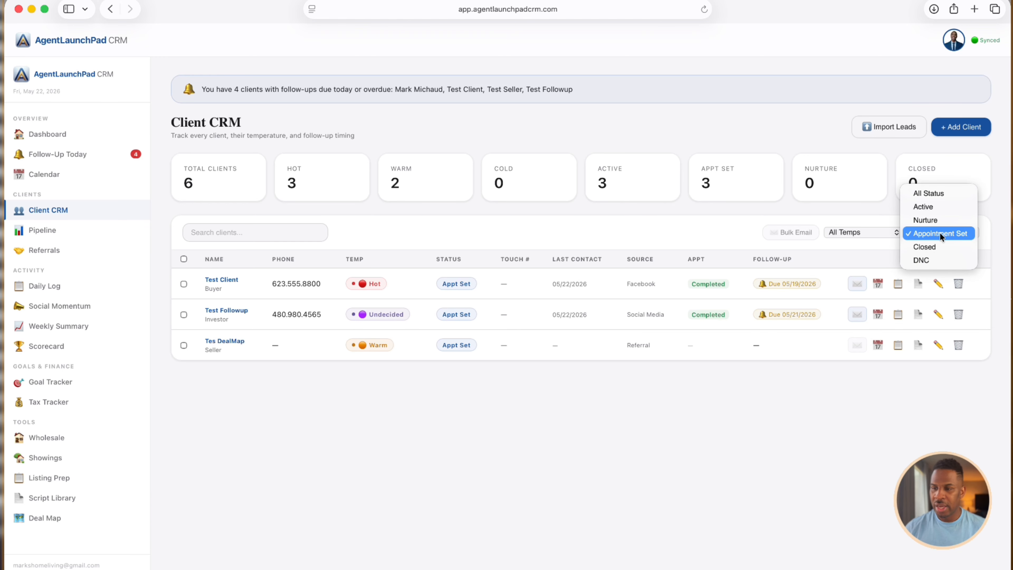
click(939, 242)
click(940, 231)
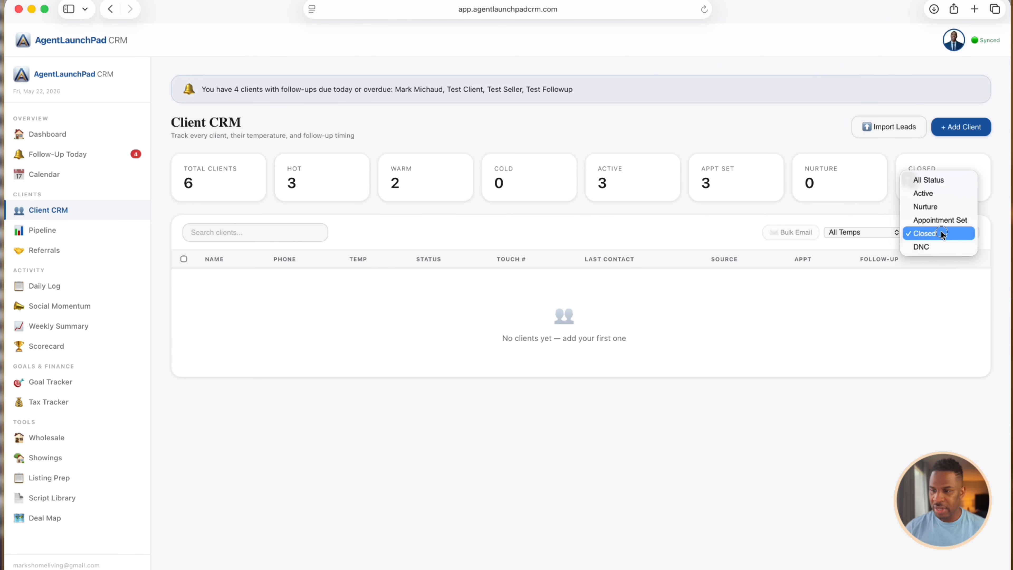
click(940, 247)
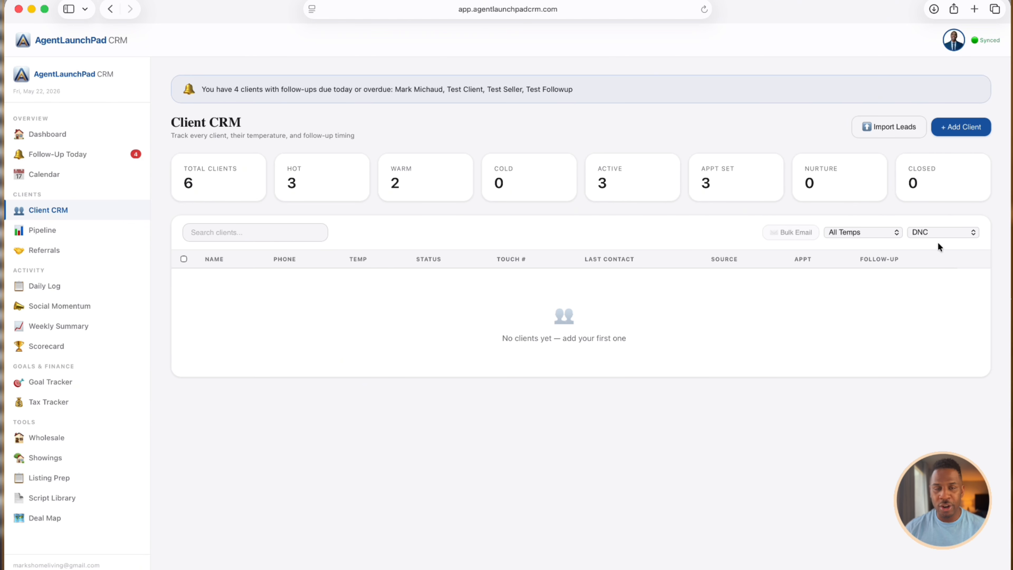
click(939, 237)
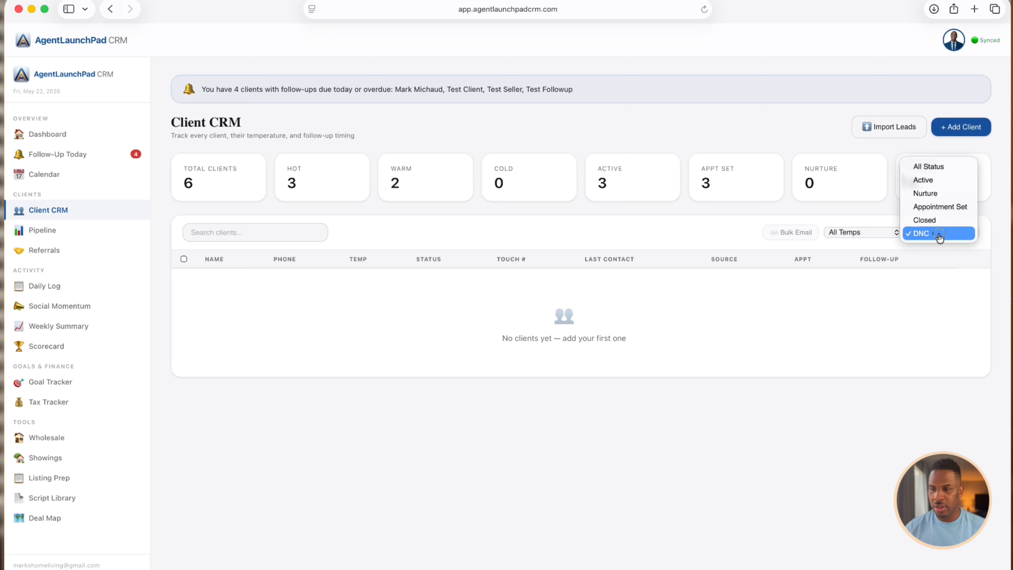
click(933, 168)
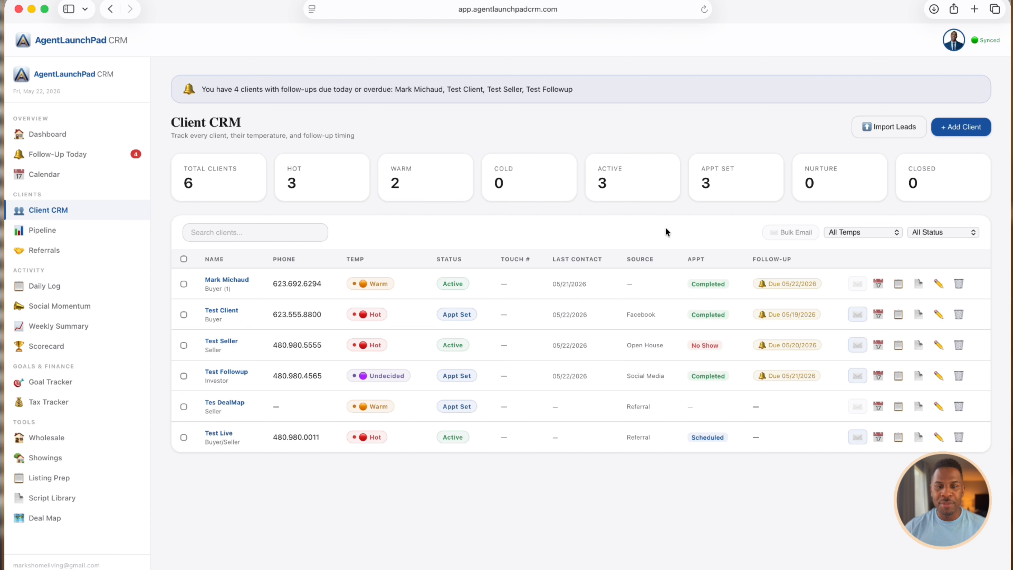
click(272, 232)
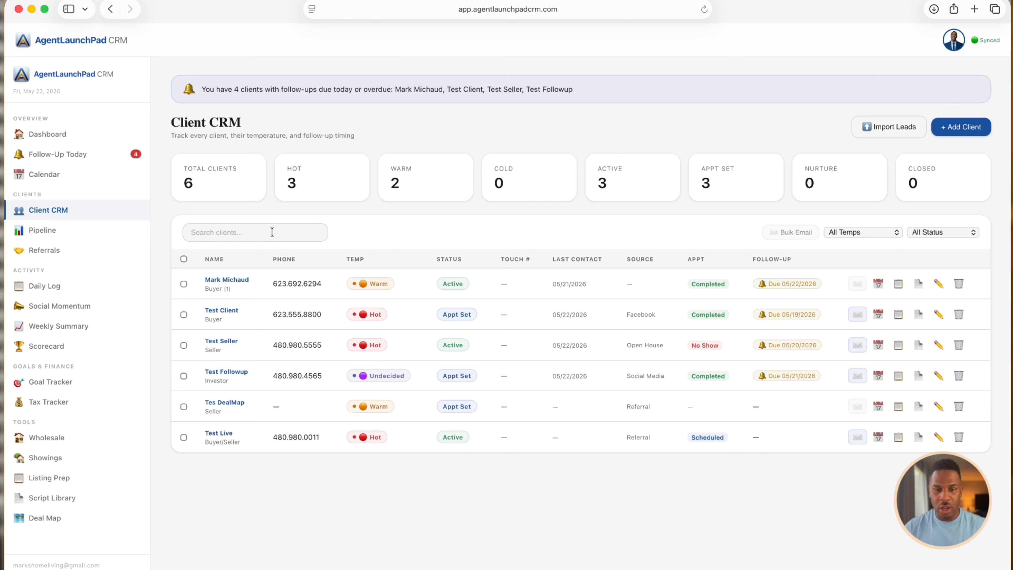
text(Mark)
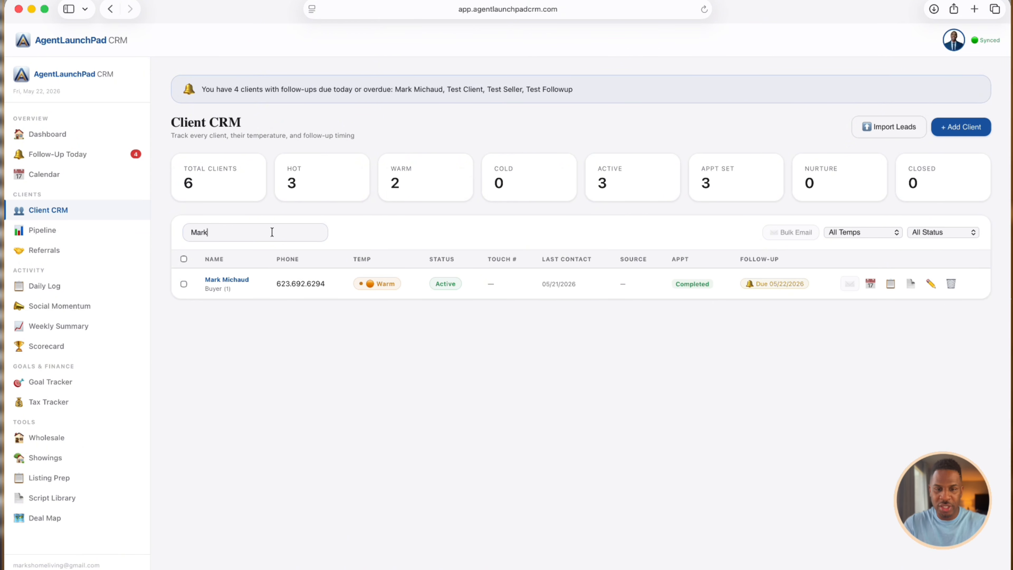
key(BackSpace)
key(BackSpace)
key(BackSpace)
key(BackSpace)
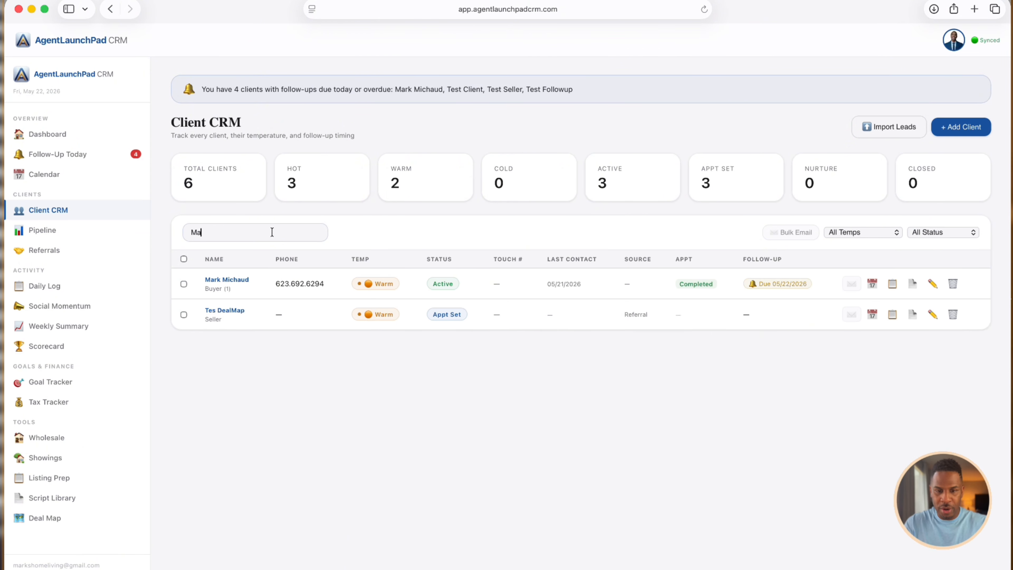